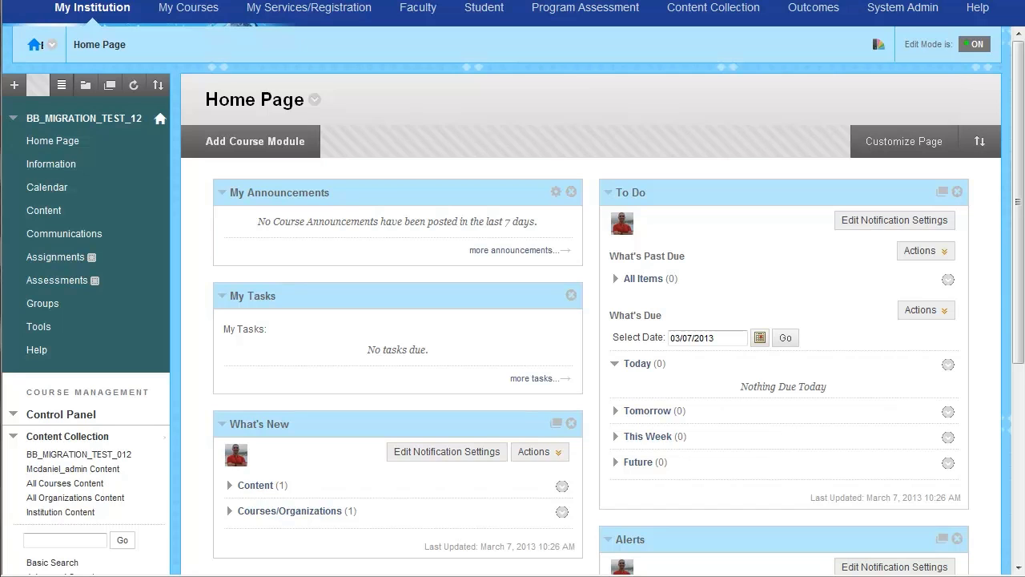
From the course's Content area, open Build Content to begin a new Learning Module
click(51, 216)
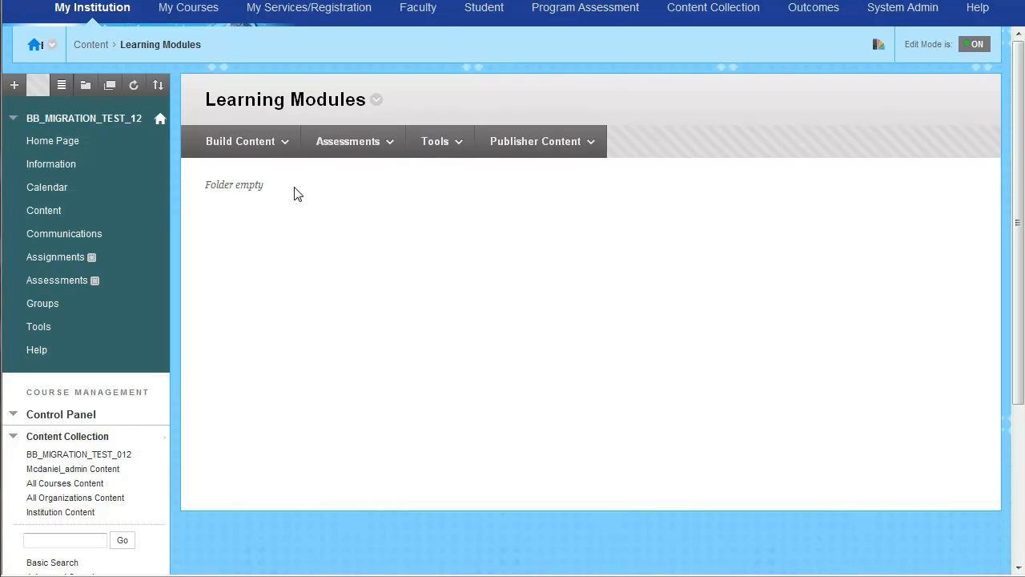
click(276, 149)
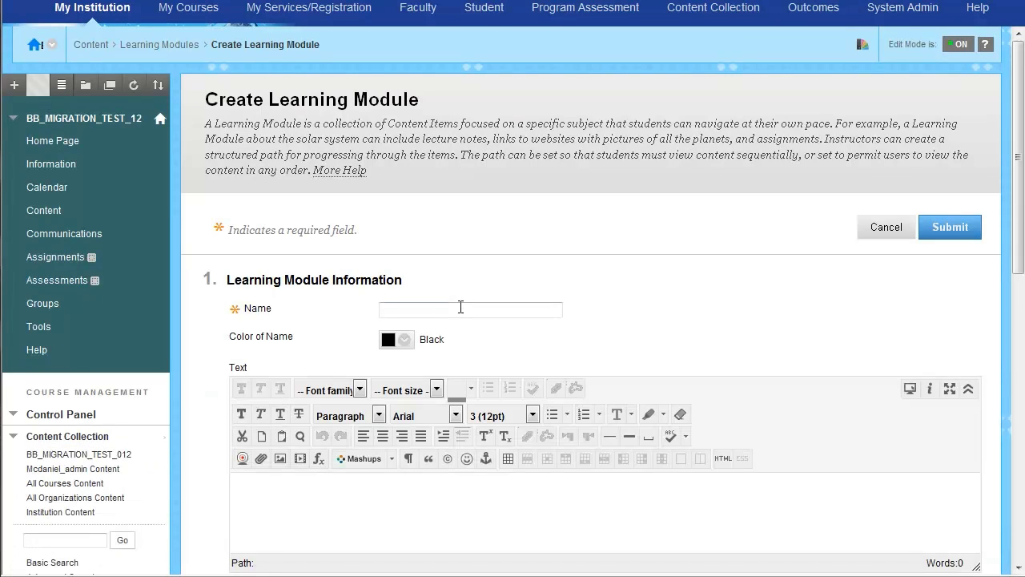
Name the module 'Module #1' and give it the description 'Description here'
click(469, 309)
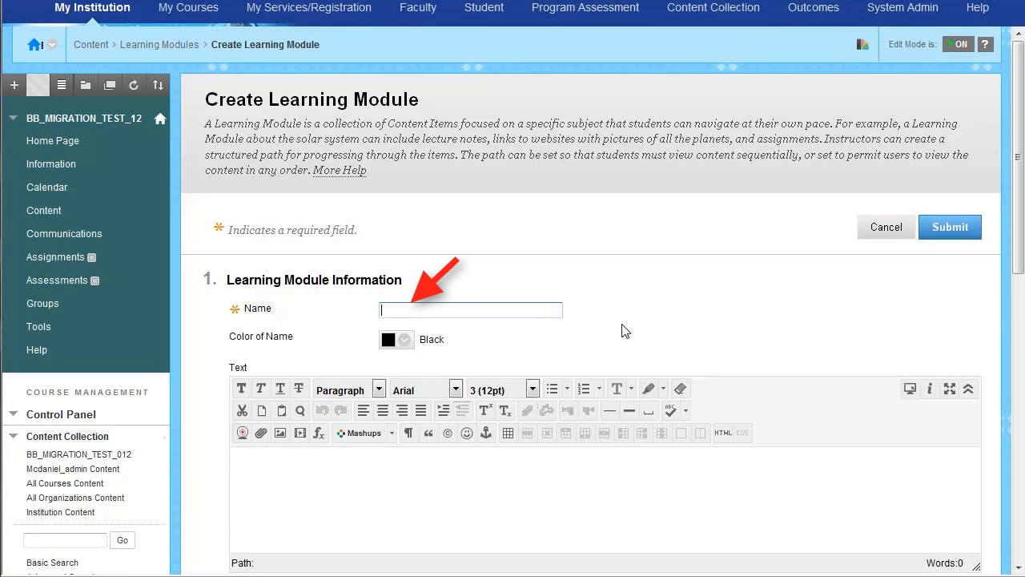
text(Module #)
text(1)
click(476, 478)
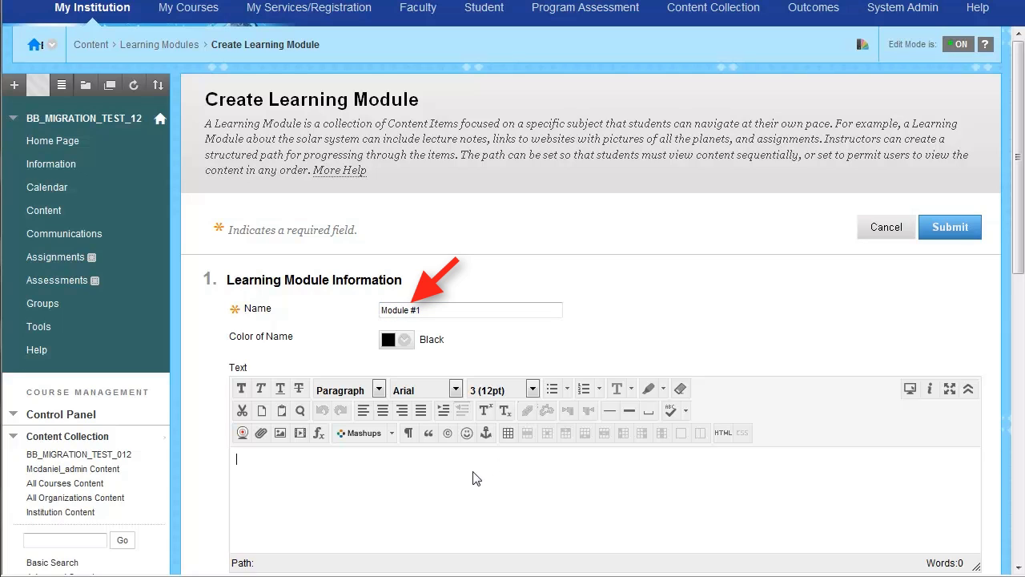
text(D)
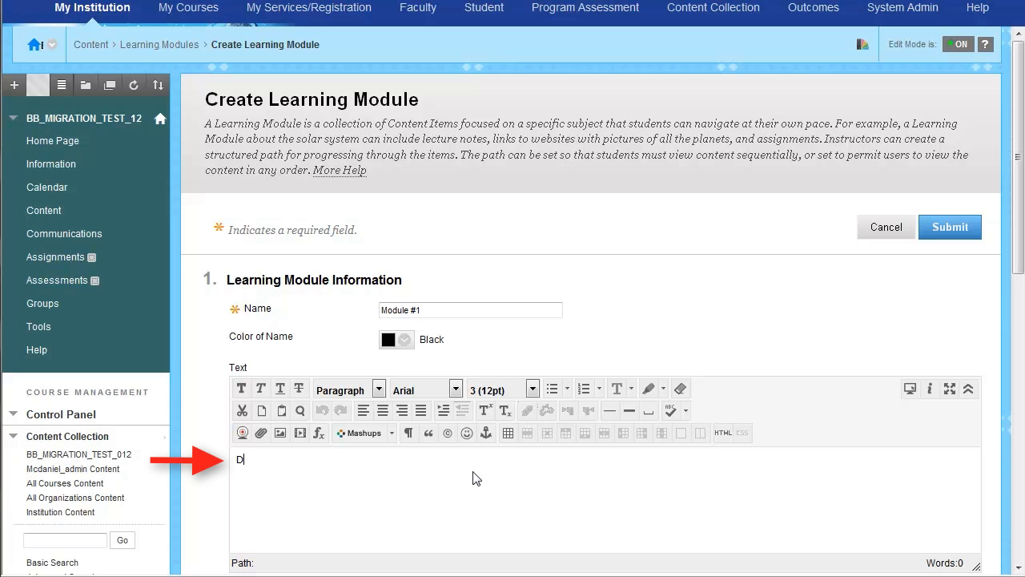
text(escription her)
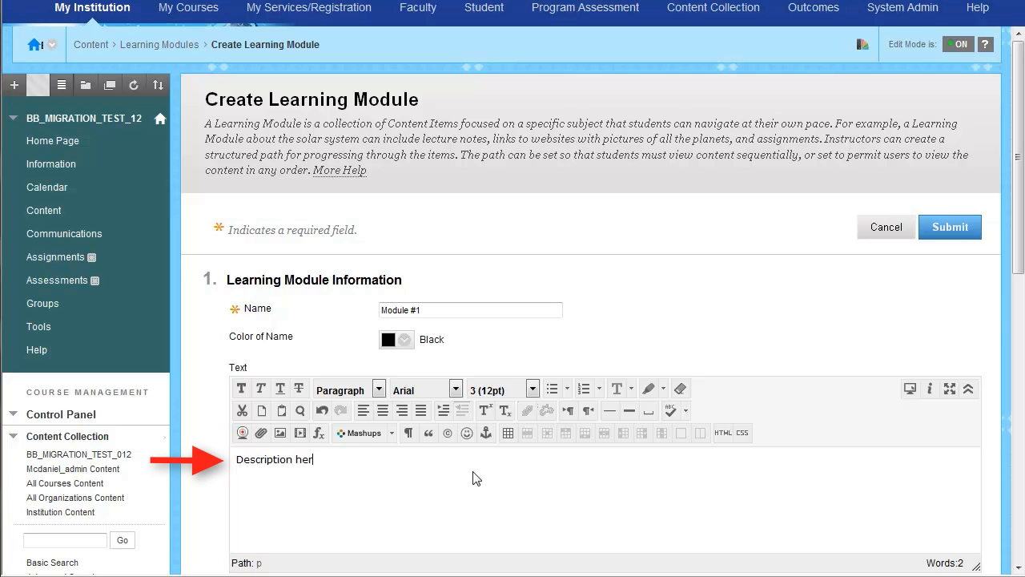
text(e)
Review the Learning Module Options, leaving sequential viewing at No
scroll(499, 469, down, 1)
scroll(500, 467, down, 4)
scroll(500, 467, down, 1)
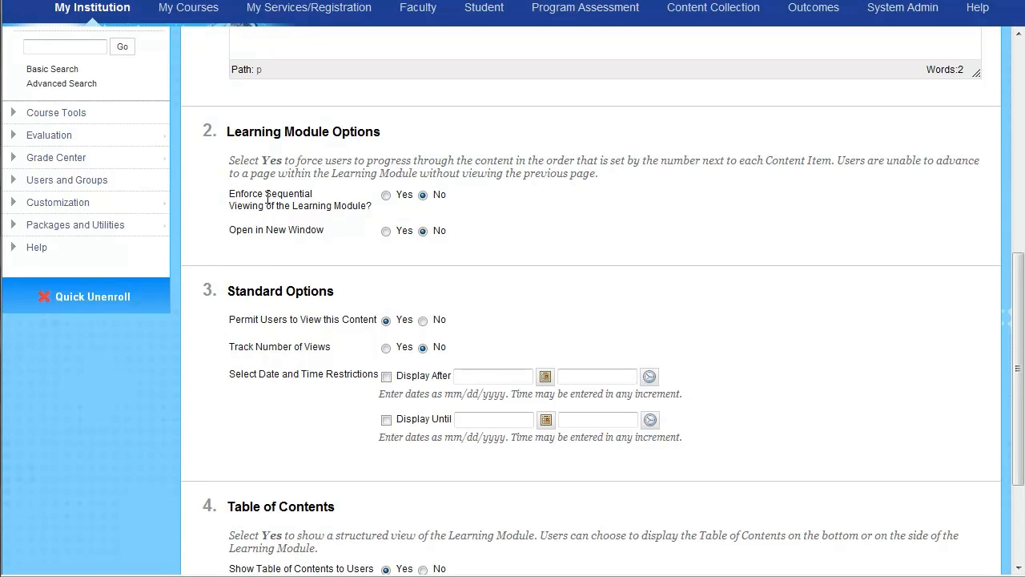
drag(248, 194, 317, 201)
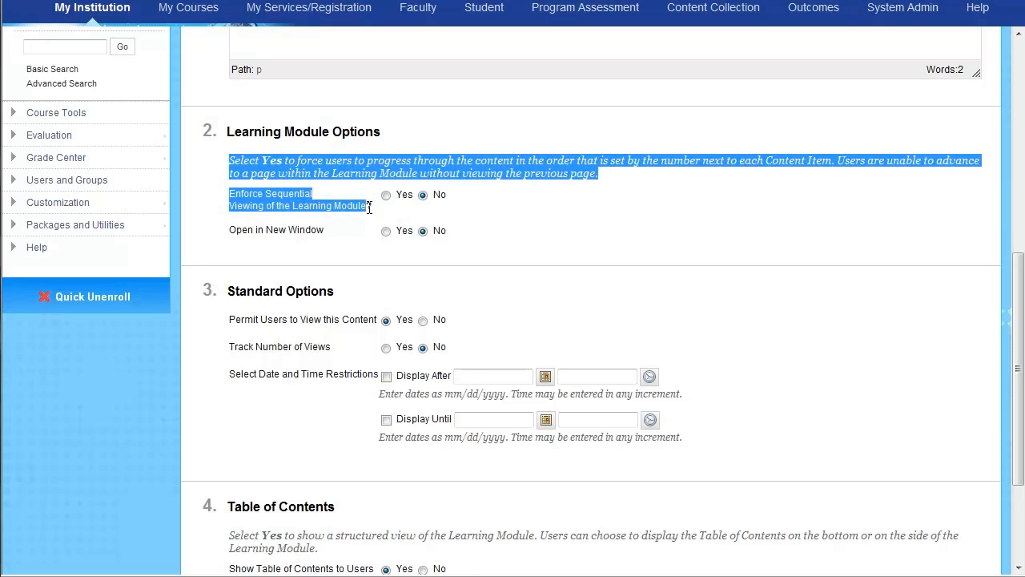
click(481, 217)
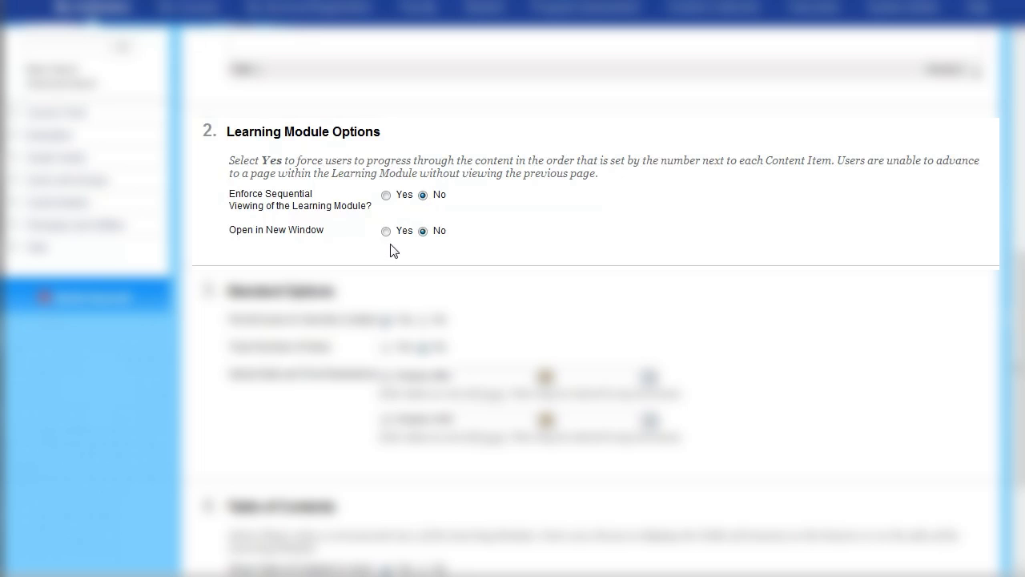
Review the Standard Options and Table of Contents settings before submitting Module #1
scroll(390, 250, down, 2)
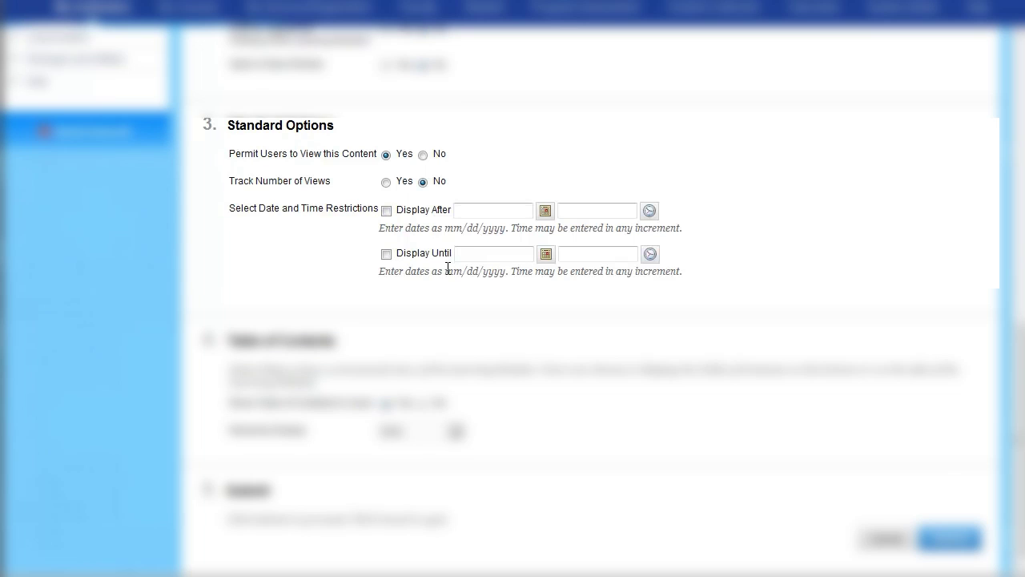
scroll(442, 313, down, 1)
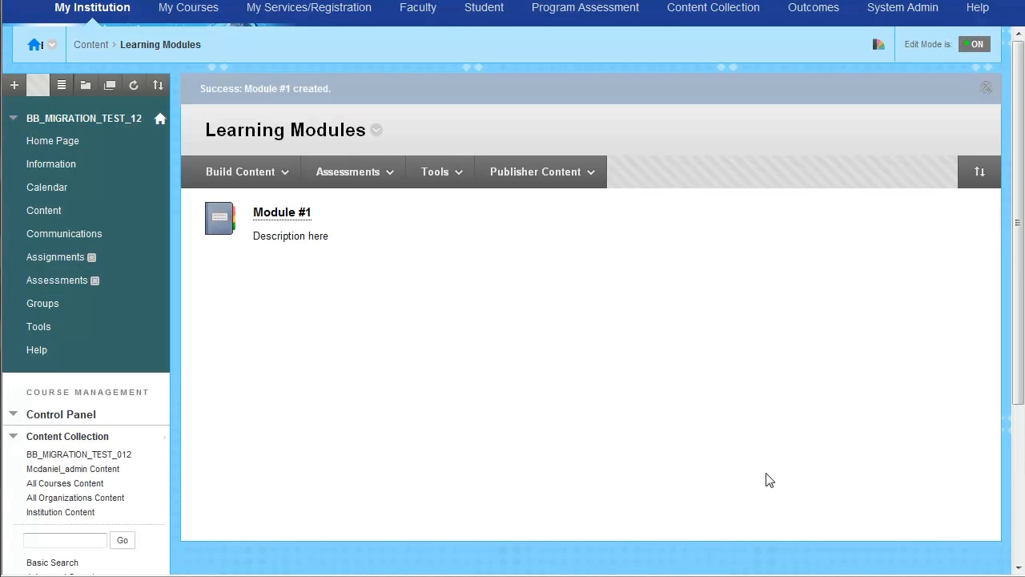
mouse_move(280, 224)
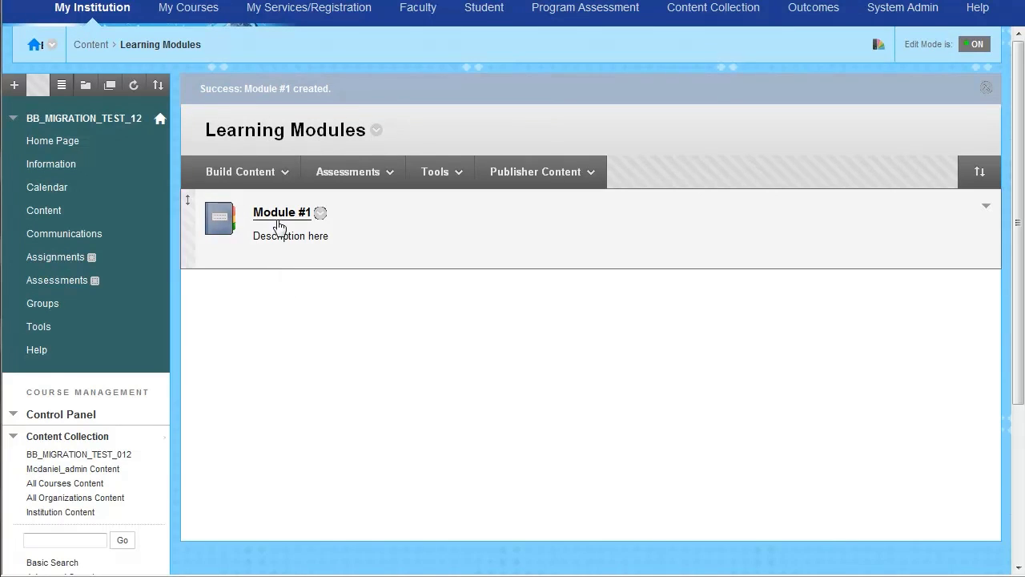
Open Module #1, browse its Build Content, Assessments, Tools and Publisher Content menus, and start a File
click(280, 223)
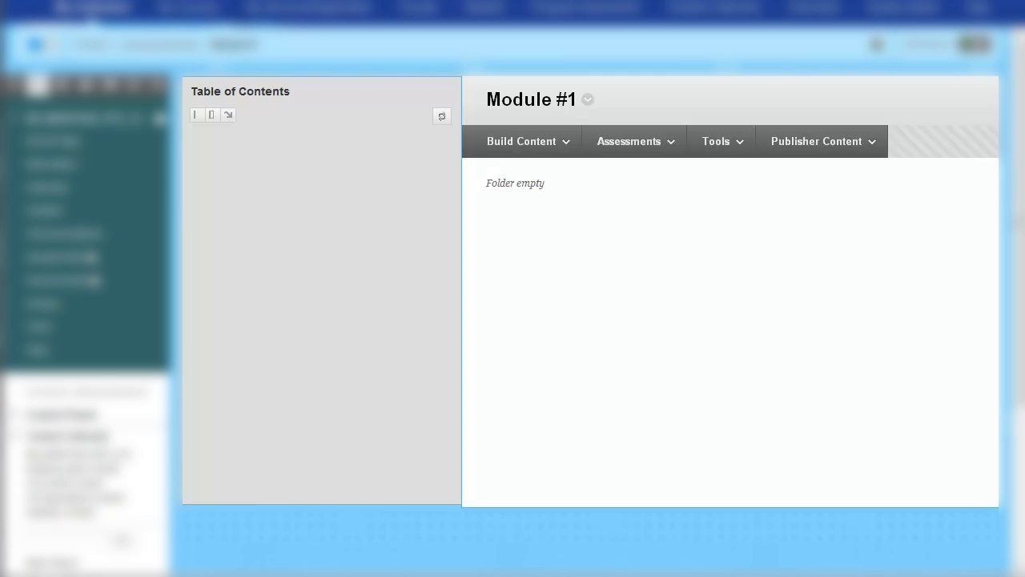
click(533, 142)
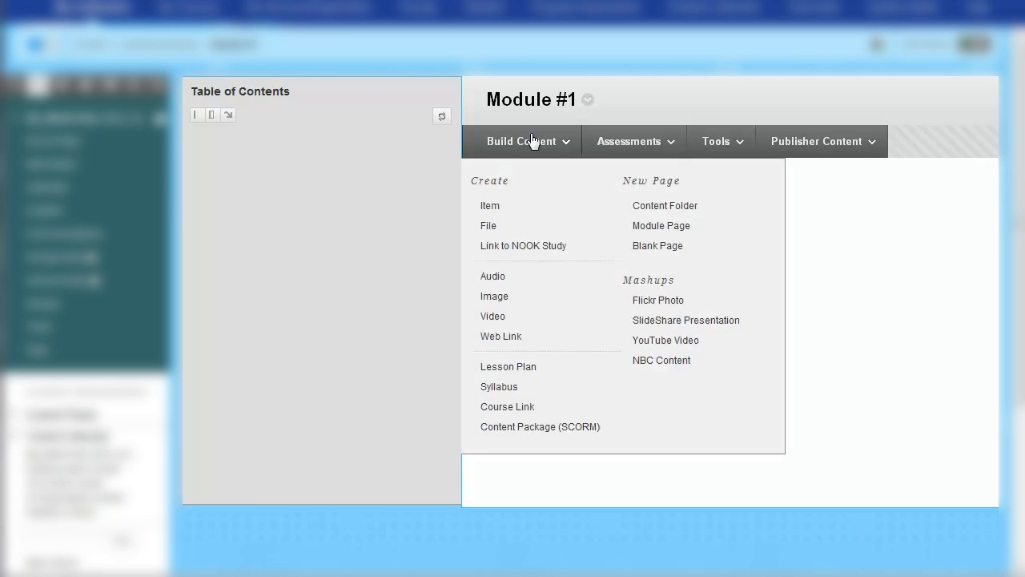
click(609, 144)
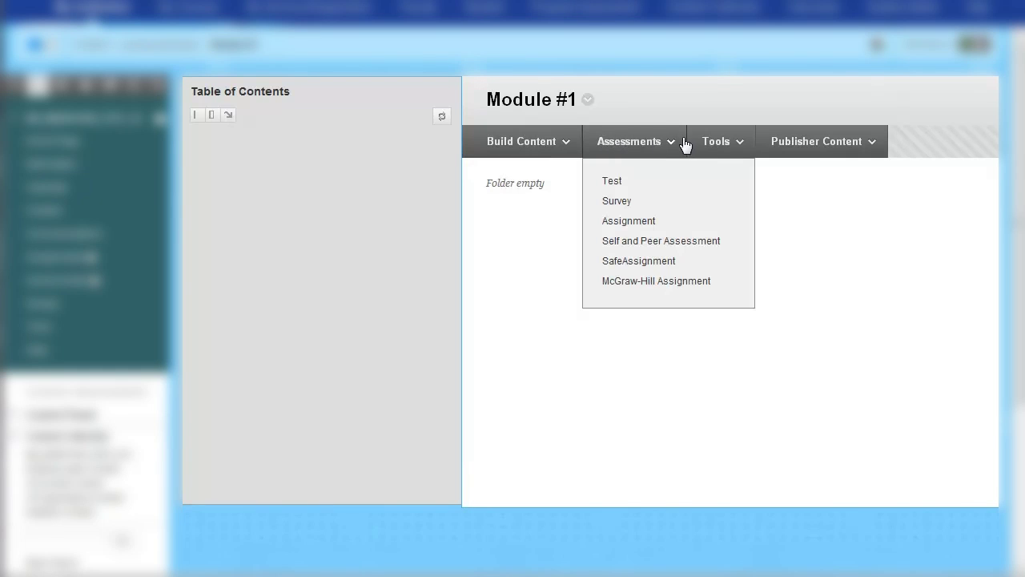
click(715, 142)
click(783, 145)
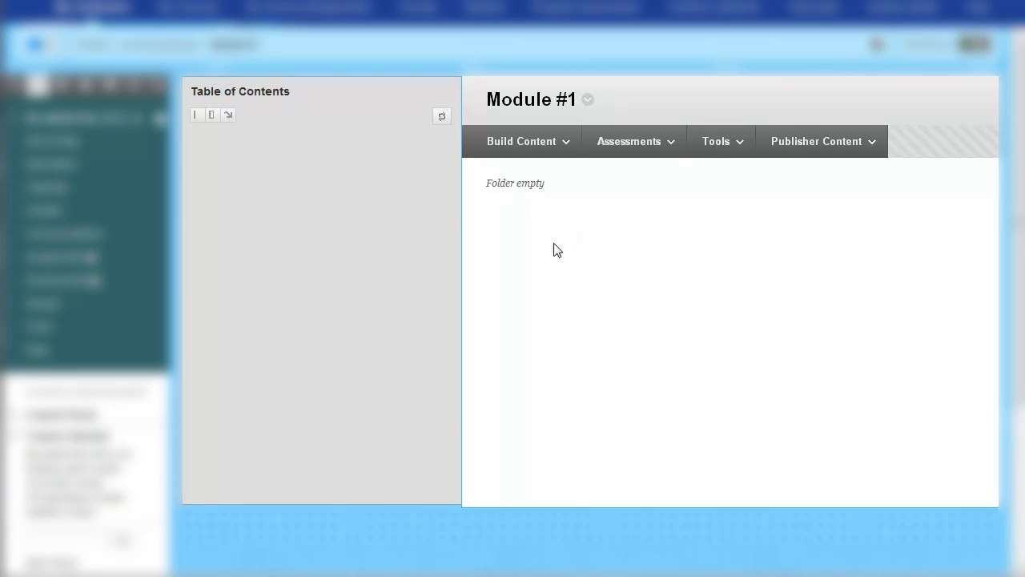
click(542, 149)
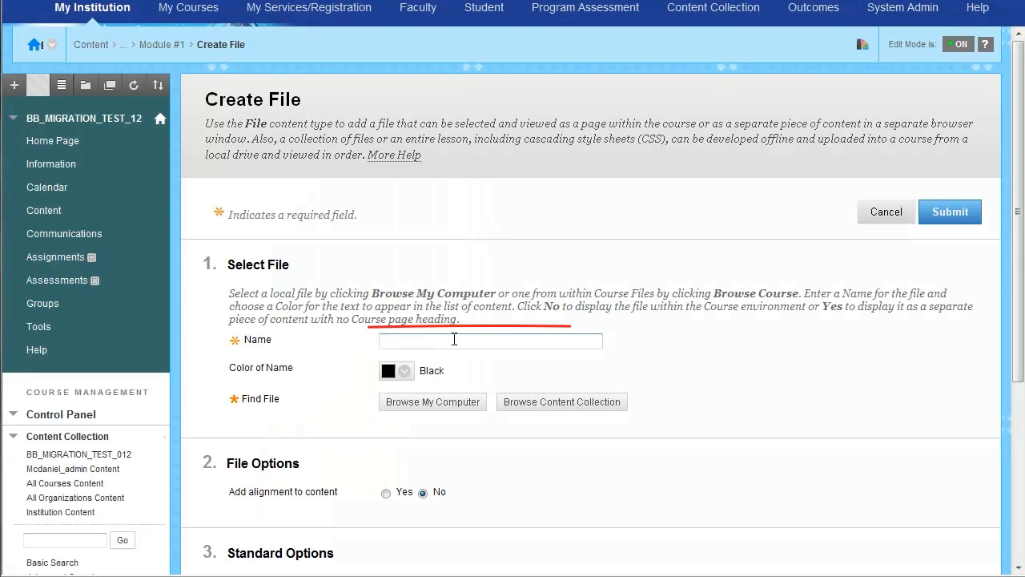
Name the new file item 'Sample file'
click(454, 339)
text(S)
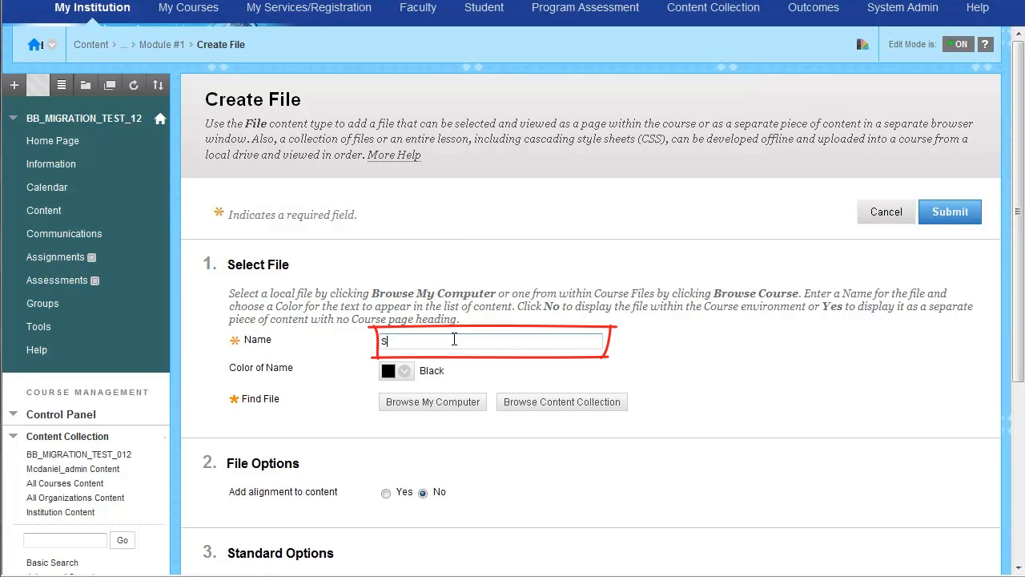
text(ample file)
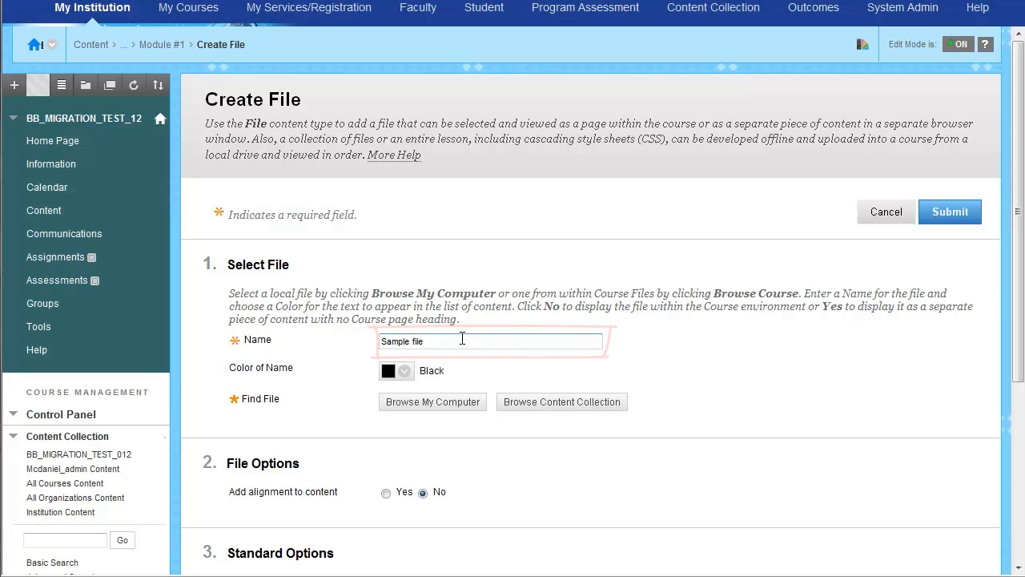
scroll(413, 391, down, 3)
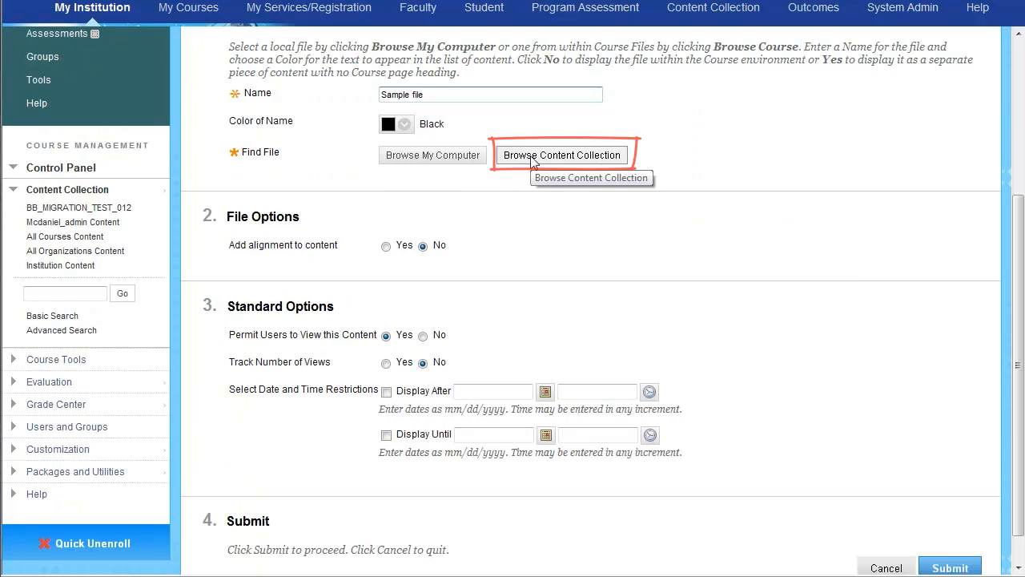
Attach Sample File.docx from the computer and submit the item to Module #1
click(454, 156)
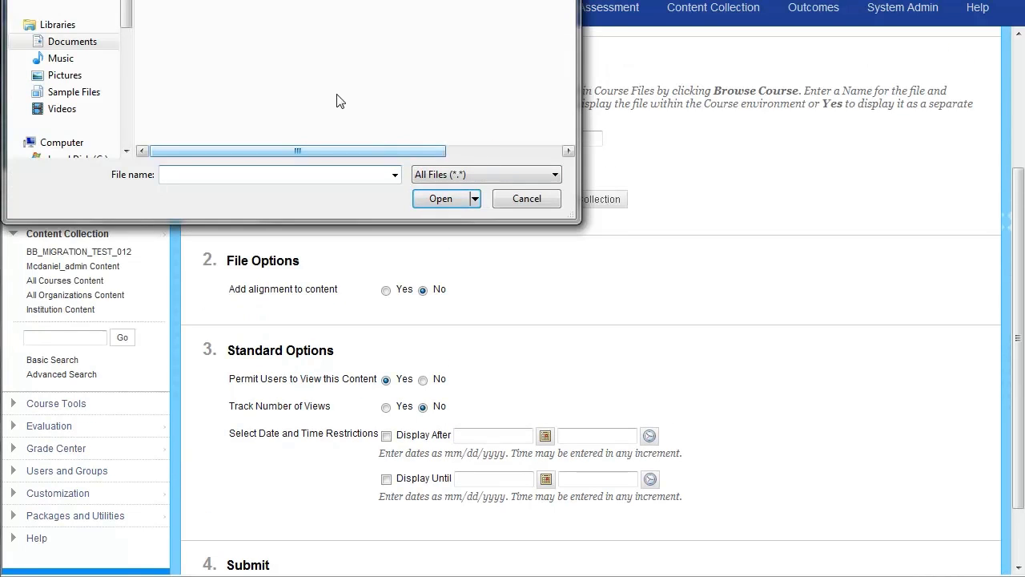
text(Sample File.docx)
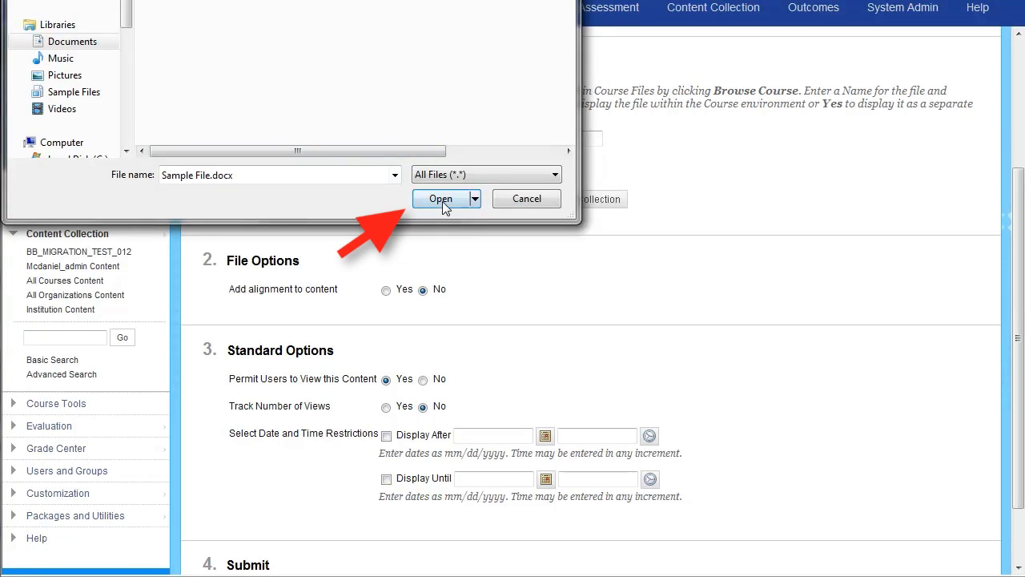
click(442, 200)
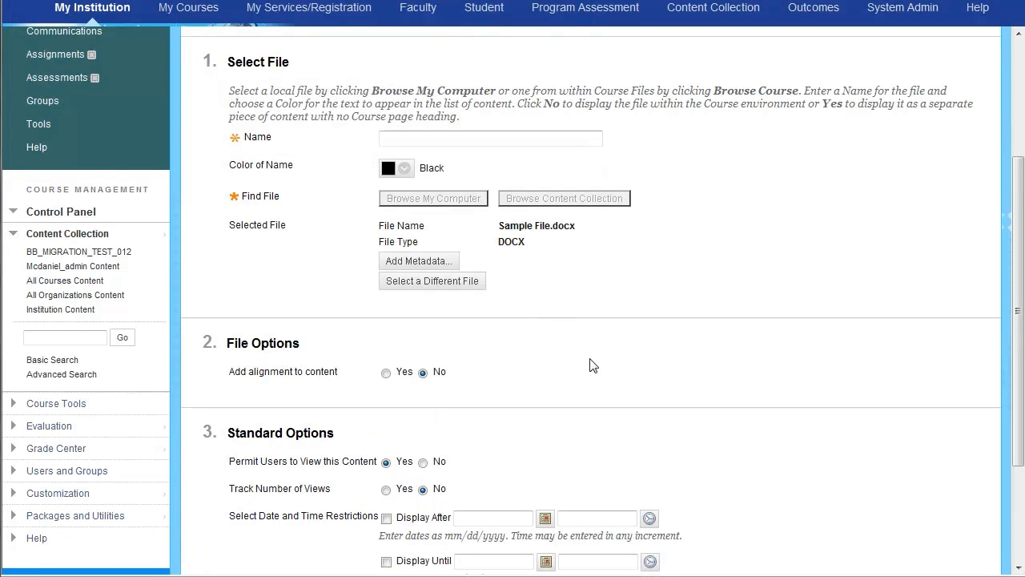
scroll(593, 365, down, 1)
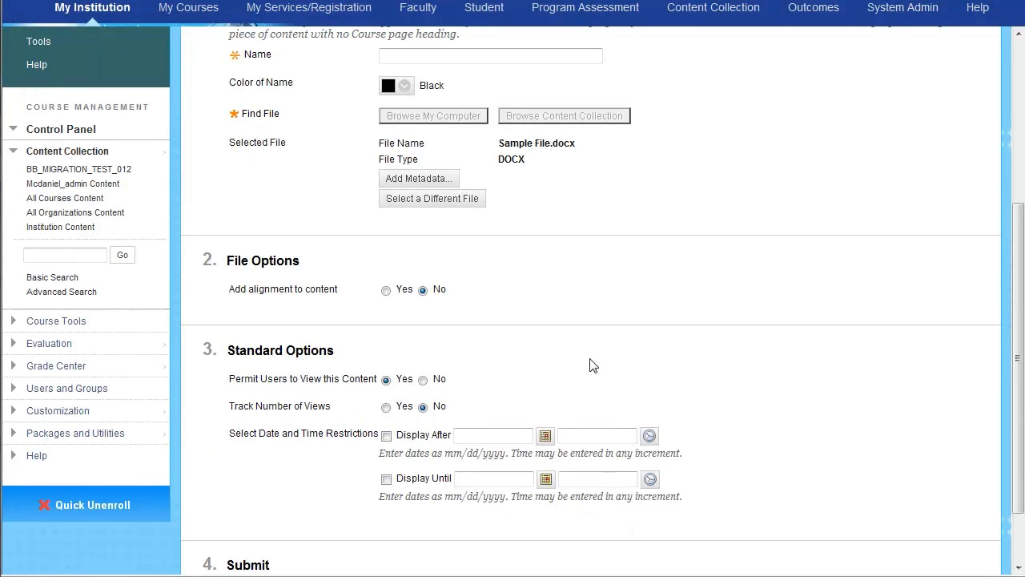
scroll(750, 384, down, 1)
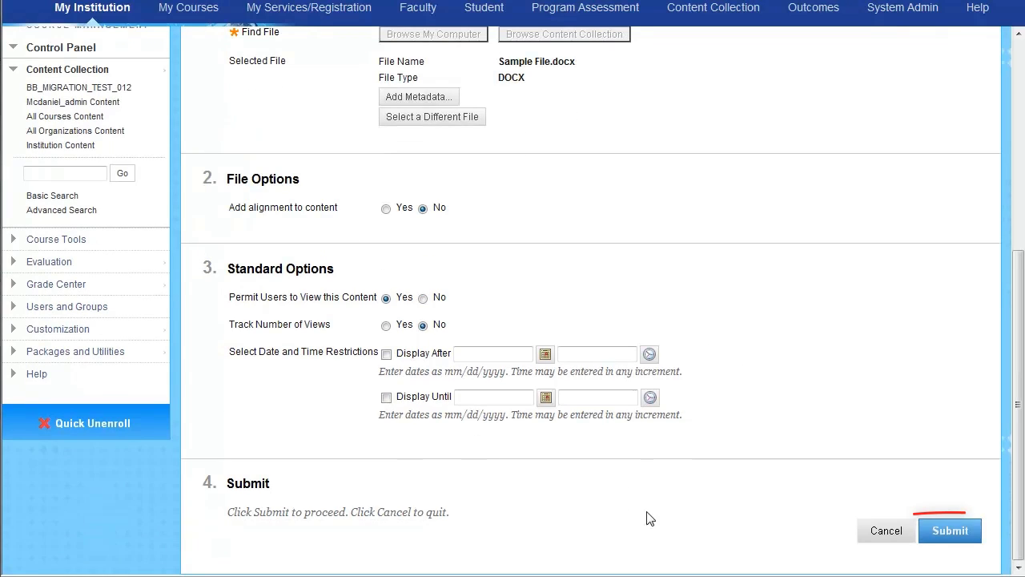
click(945, 527)
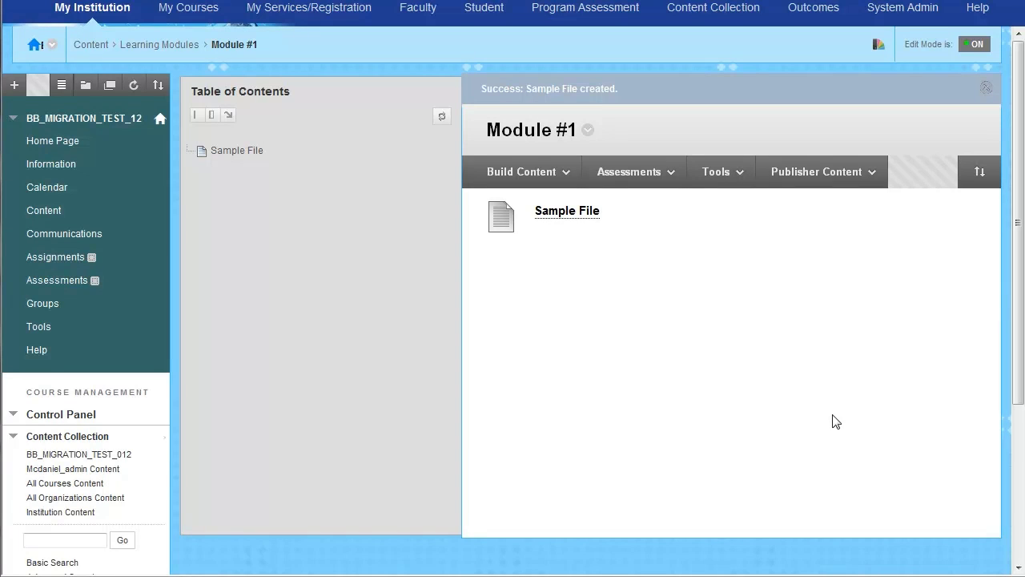
Start a new content Item in Module #1 from Build Content
click(539, 170)
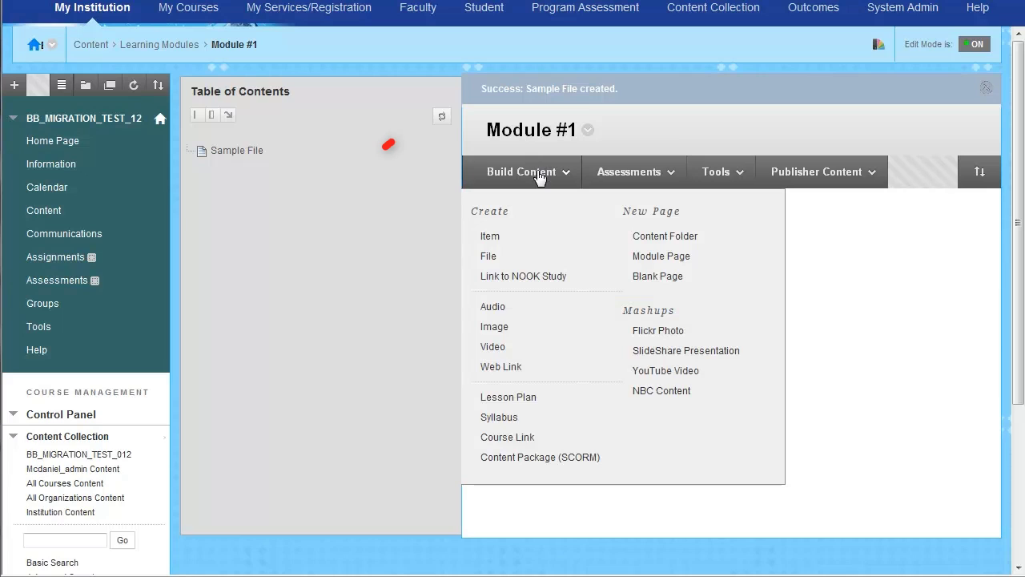
click(500, 238)
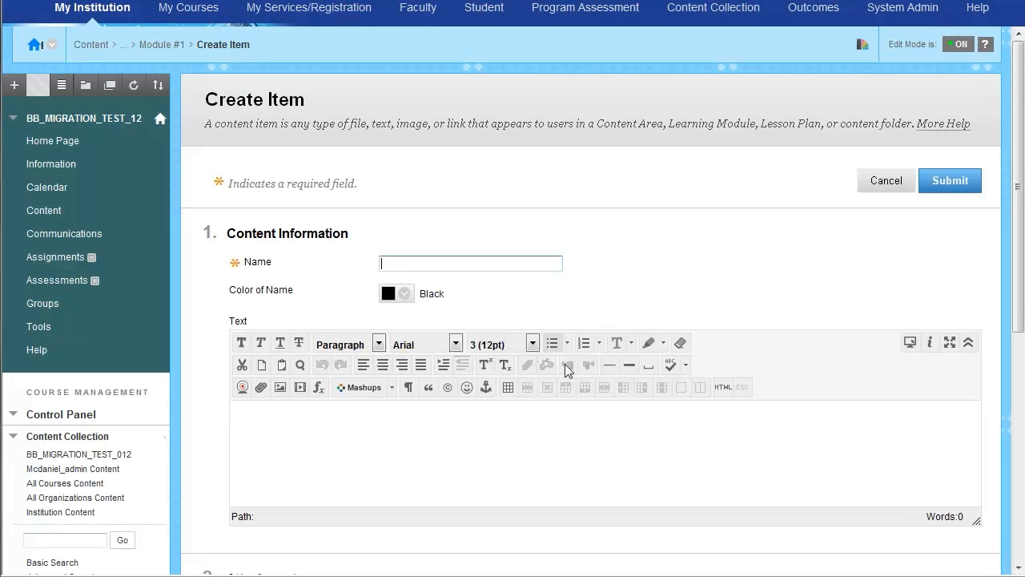
scroll(729, 290, down, 3)
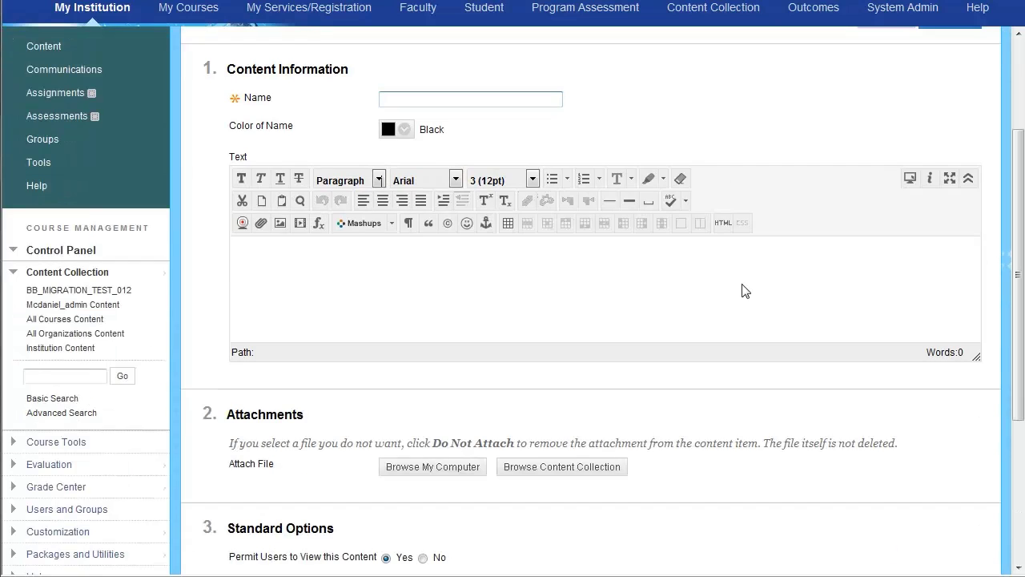
scroll(762, 290, down, 5)
scroll(761, 297, up, 4)
scroll(749, 302, up, 3)
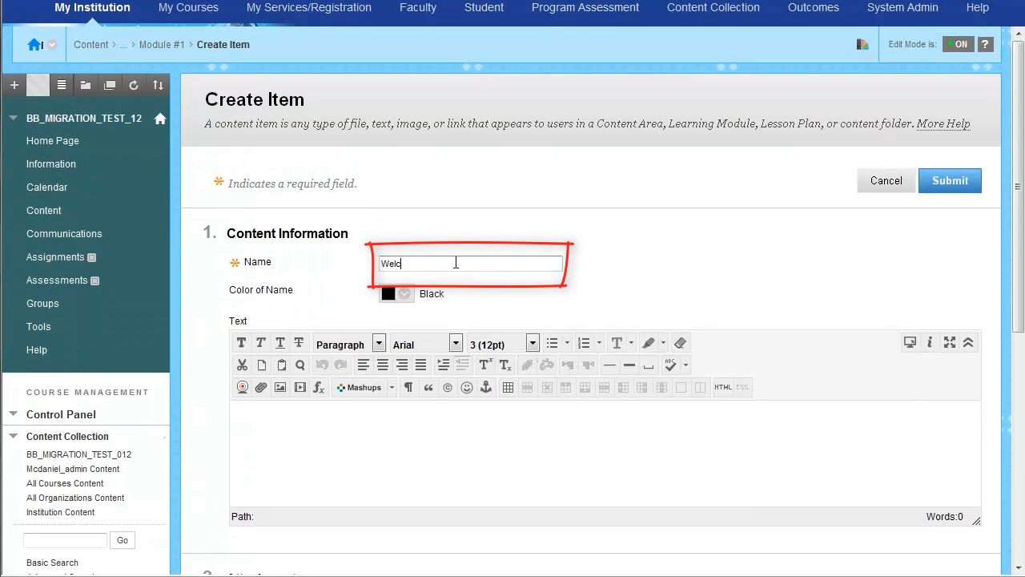
Give the Welcome item the body text 'Some content here...' and submit it
click(415, 469)
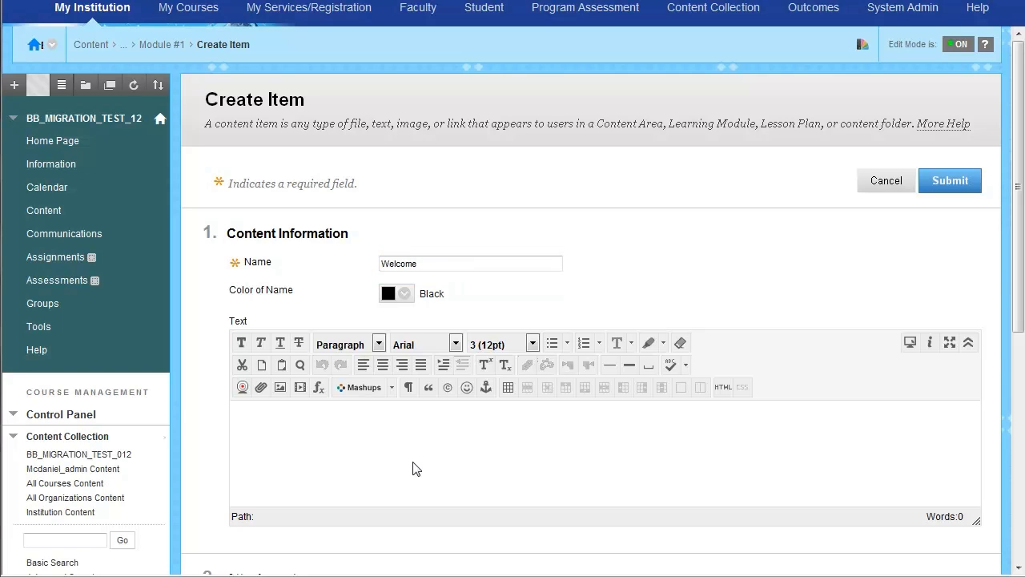
text(Some d)
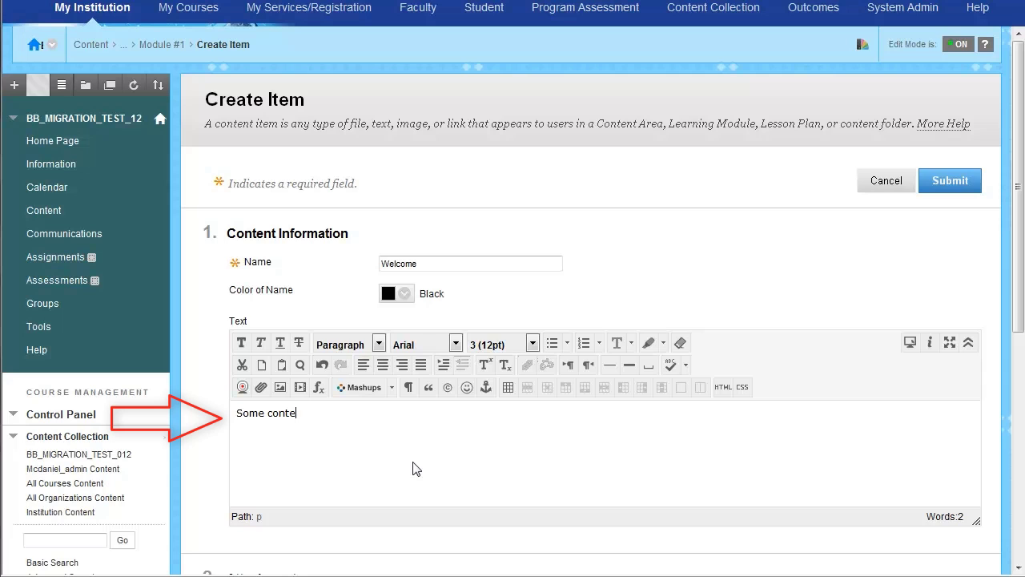
text(nt here)
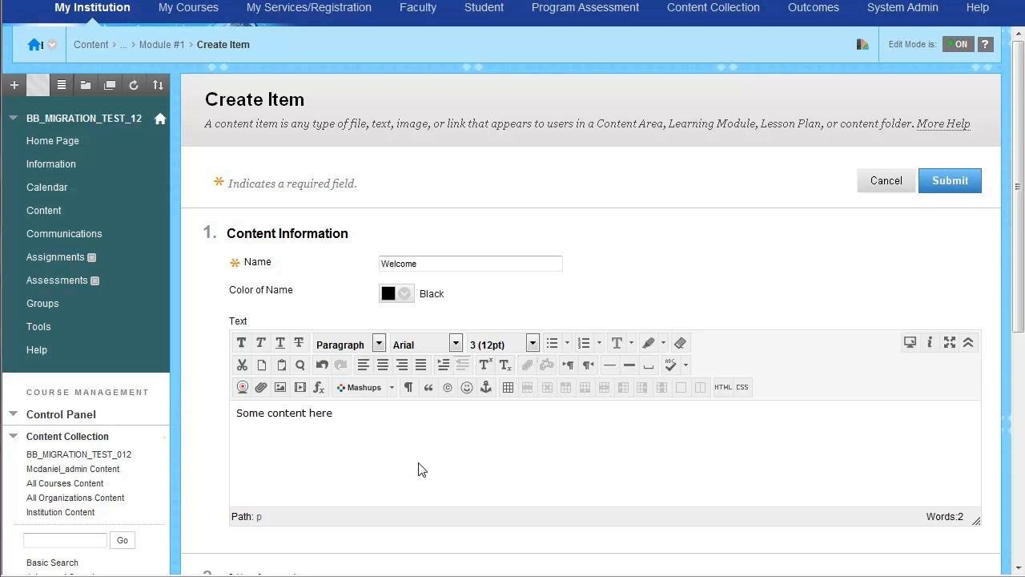
text(...)
scroll(422, 470, down, 1)
scroll(345, 328, down, 2)
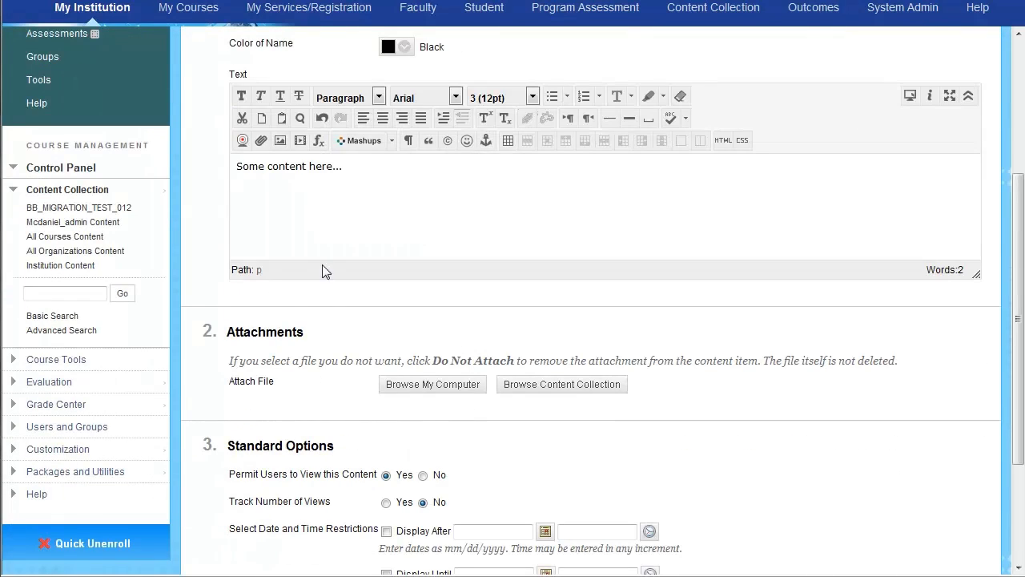
scroll(323, 319, down, 2)
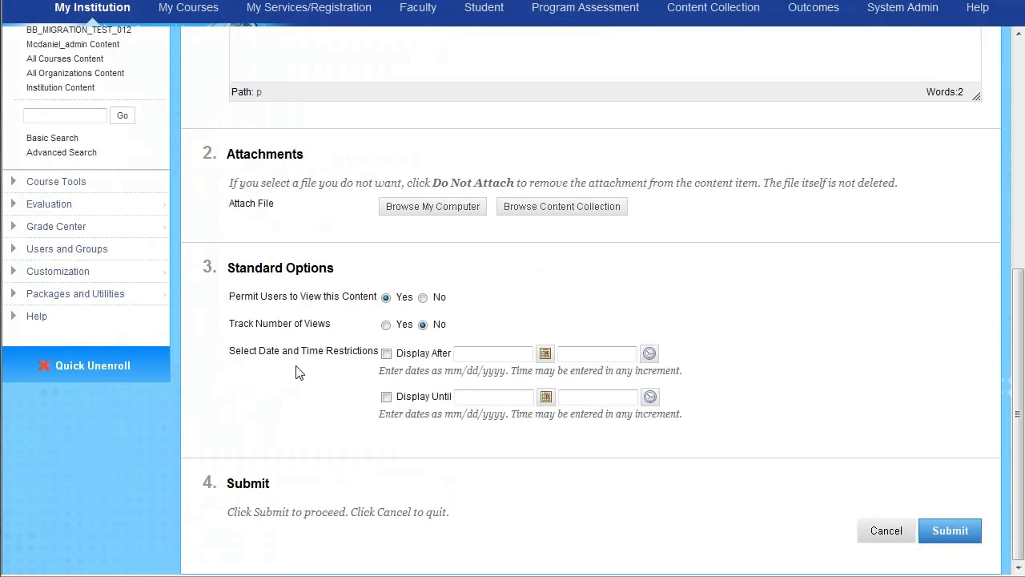
click(953, 529)
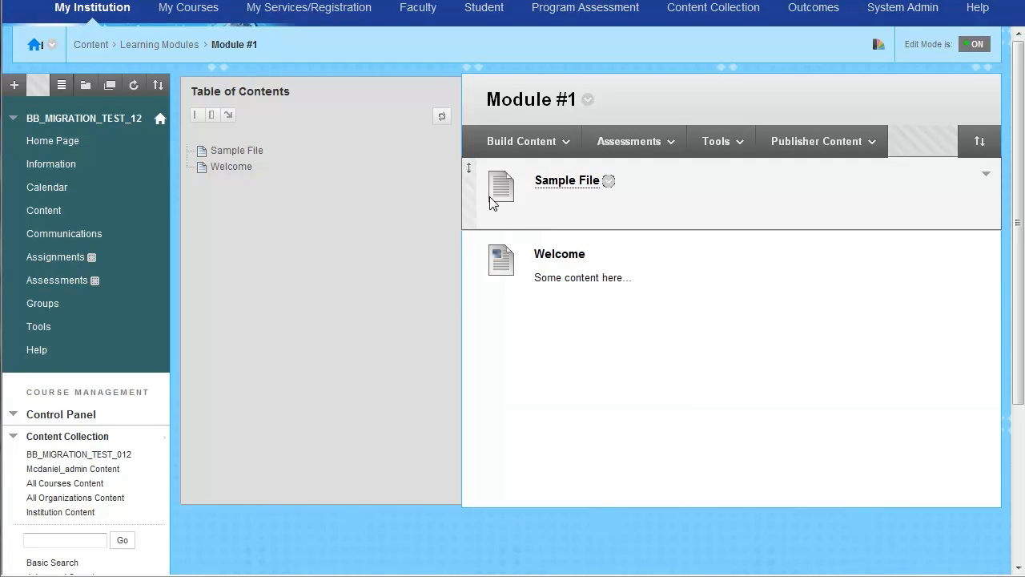
mouse_move(561, 193)
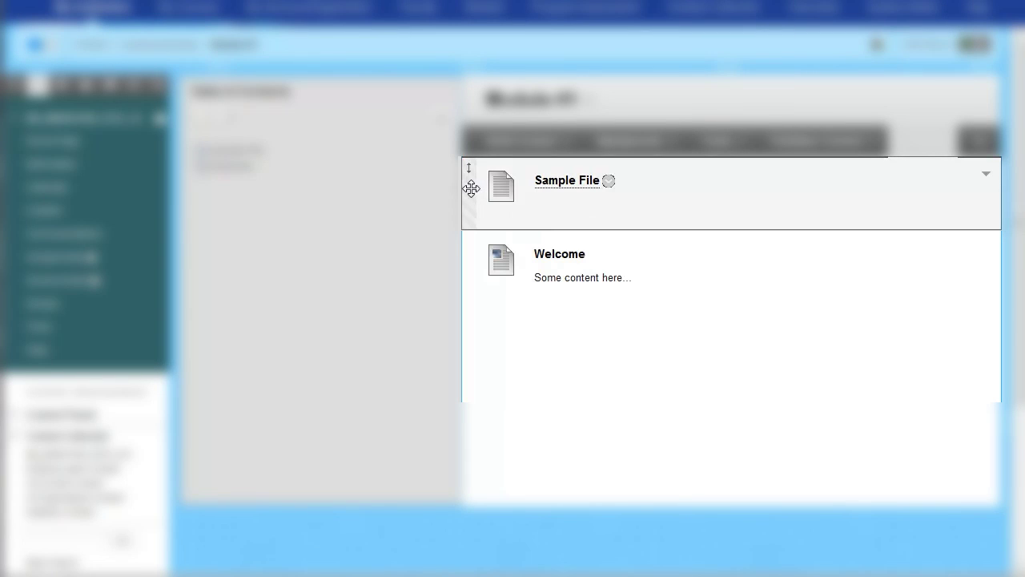
Drag Sample File below Welcome, reorder the items, and accept the 'Items have been reordered' alert
drag(471, 189, 479, 281)
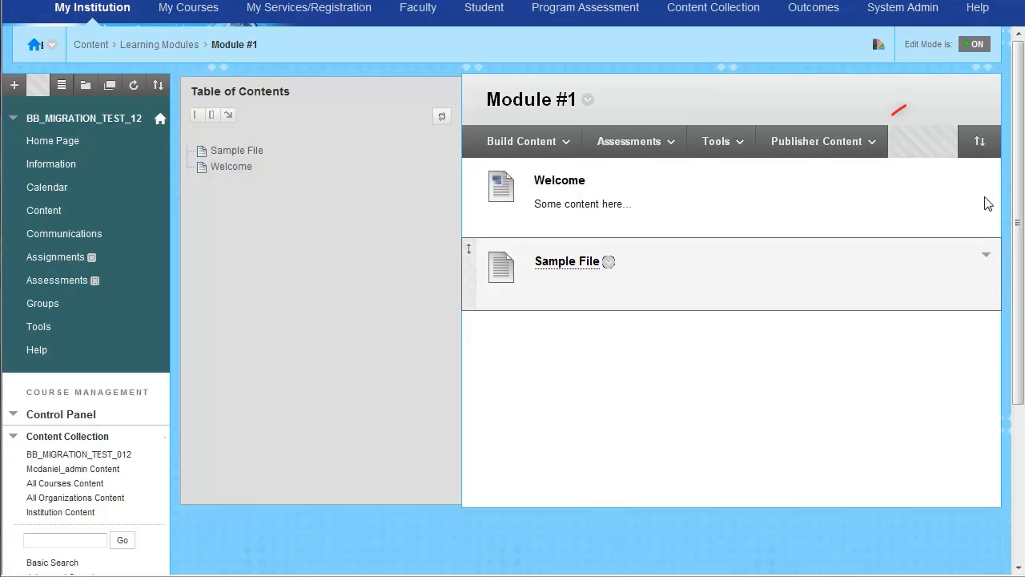
click(982, 141)
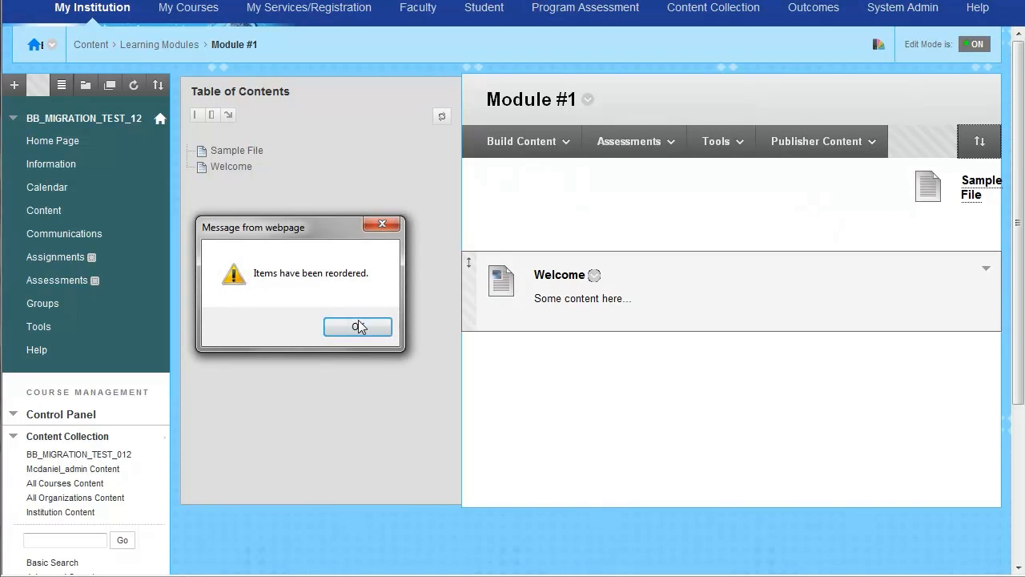
click(363, 324)
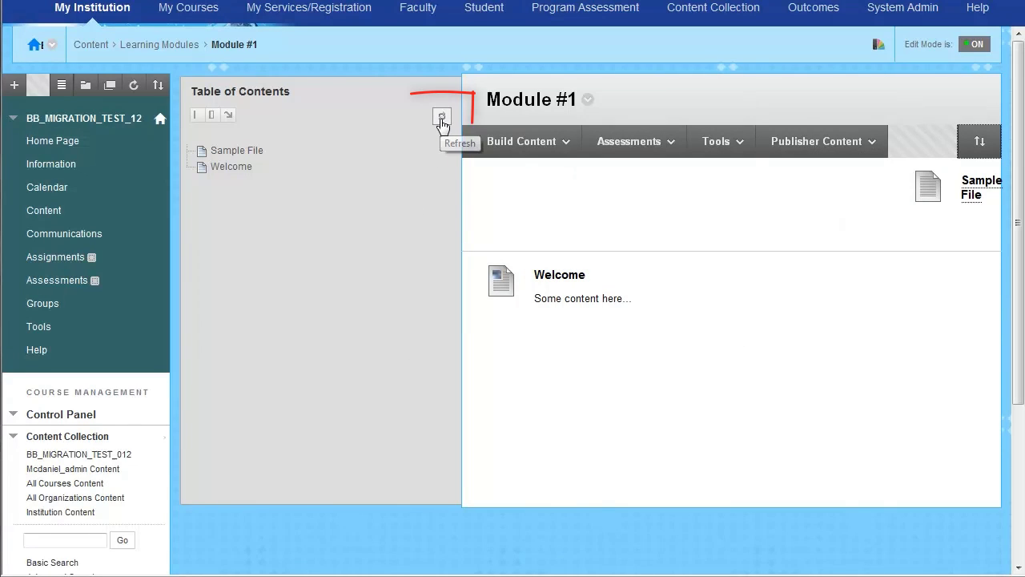